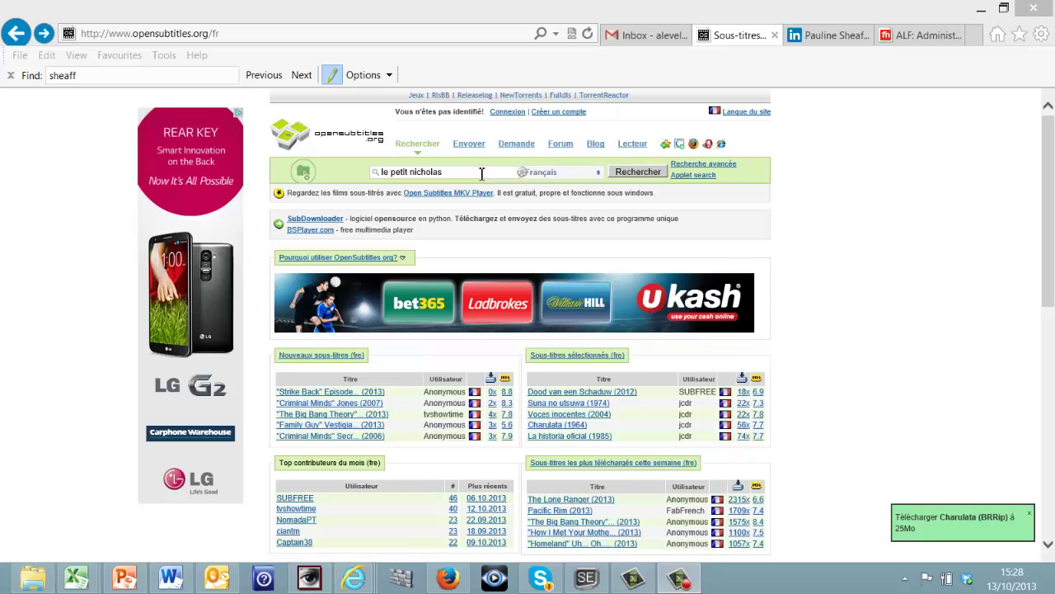
Step: Search for Le petit Nicolas and save the DVDRip French subtitle zip le.petit.nicolas.(2009).fre.1cd.(3680208).zip
click(629, 173)
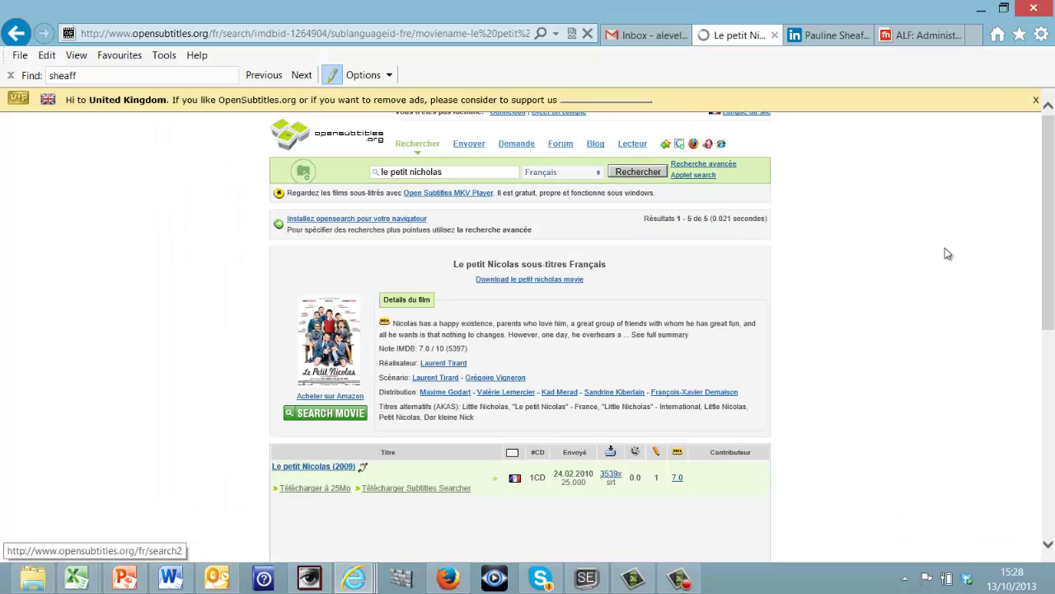
drag(1044, 232, 1039, 343)
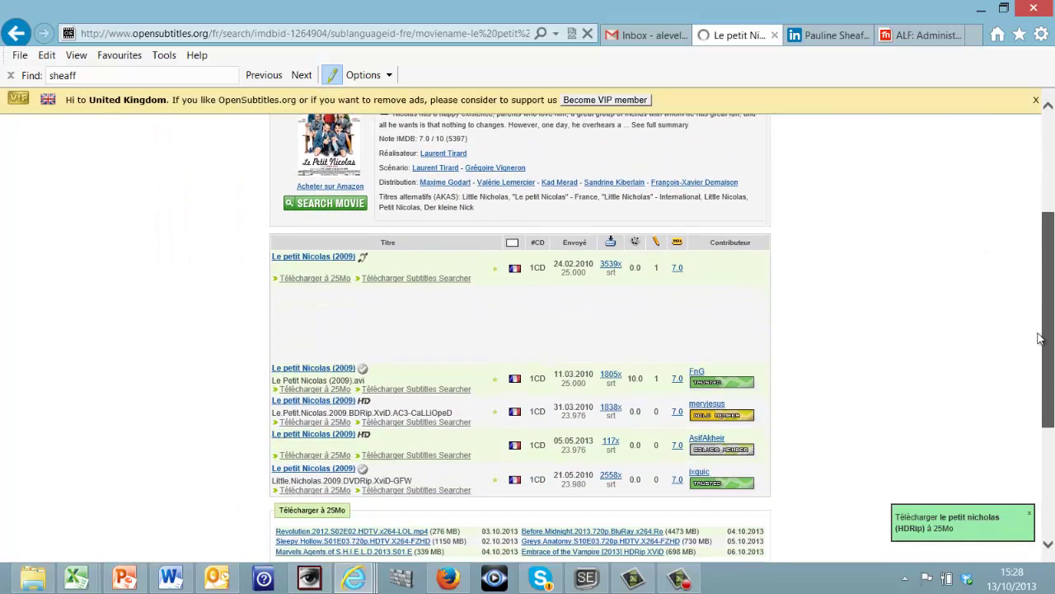
scroll(904, 390, up, 2)
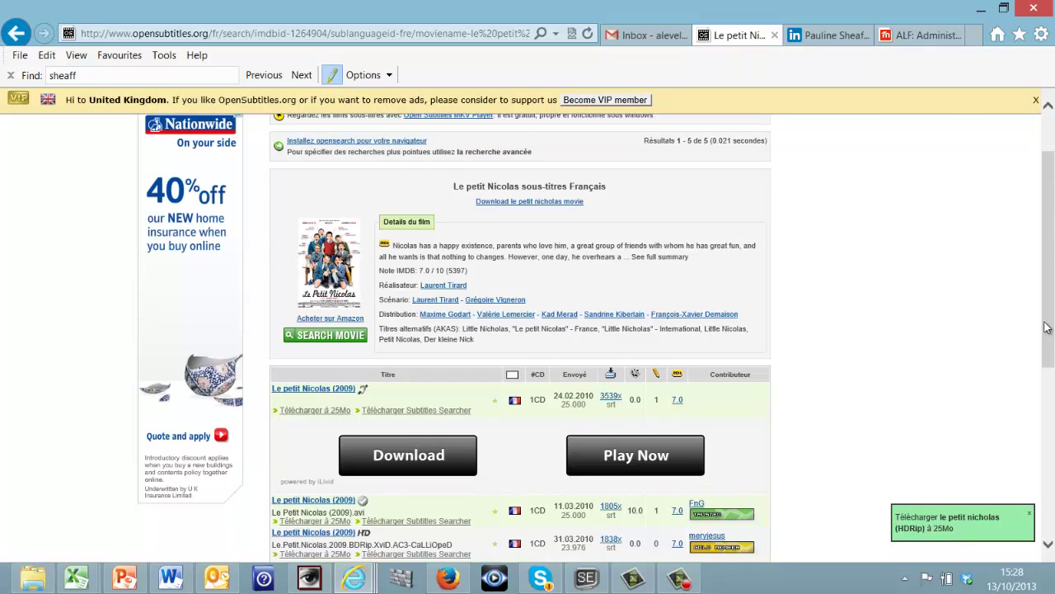
drag(1049, 332, 1036, 412)
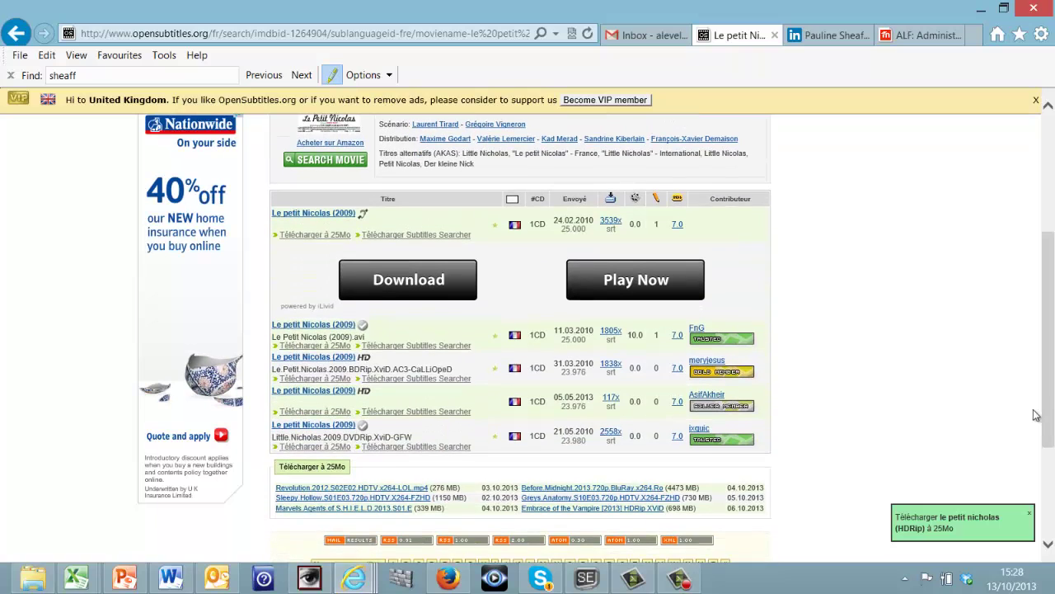
click(608, 435)
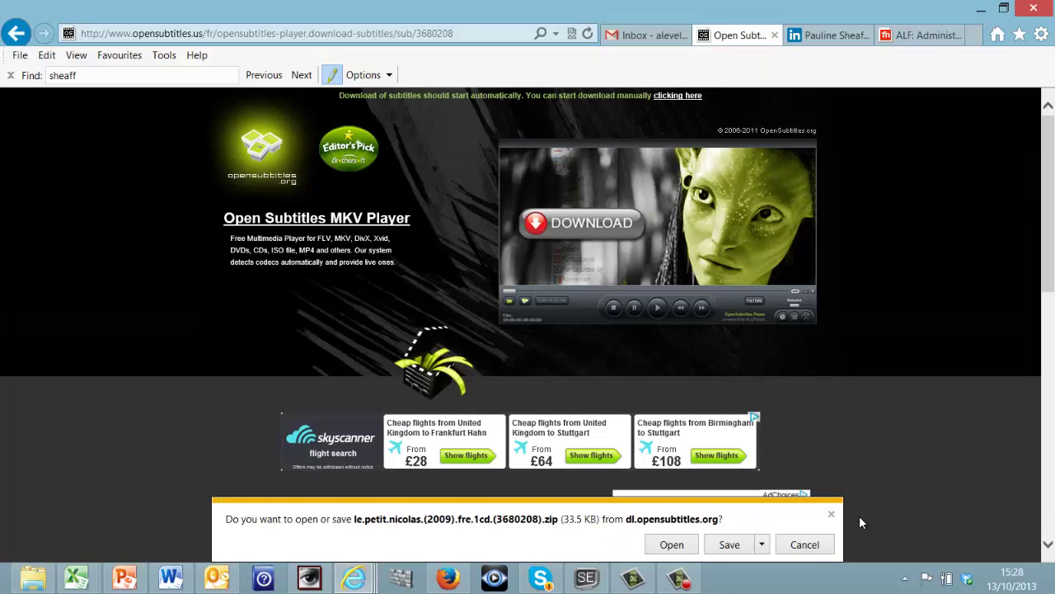
click(731, 544)
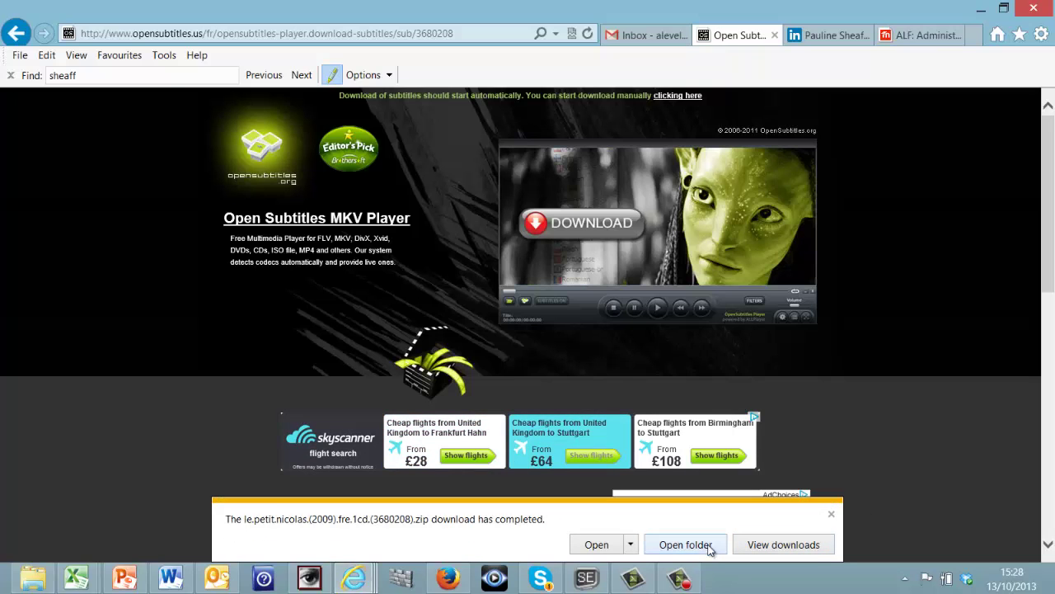
Step: Show the downloaded subtitle zip in its Downloads folder and copy it
click(709, 545)
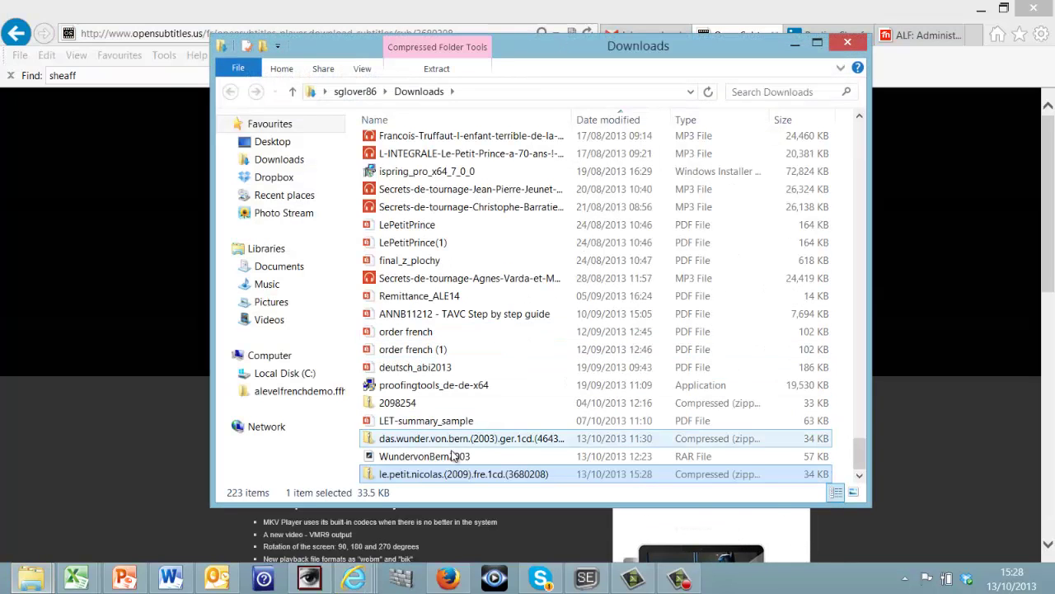
right_click(423, 473)
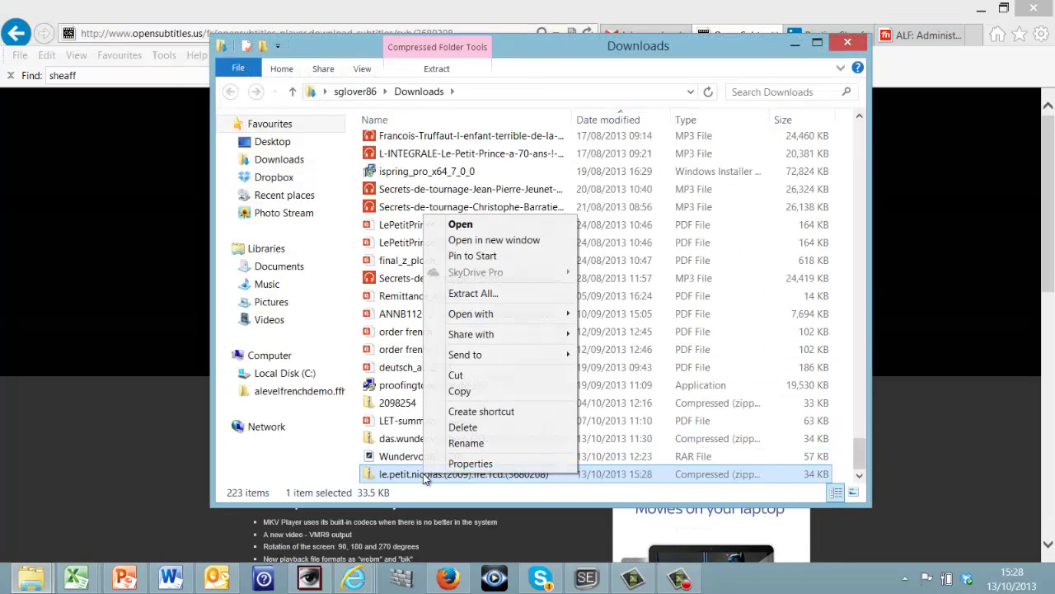
click(460, 391)
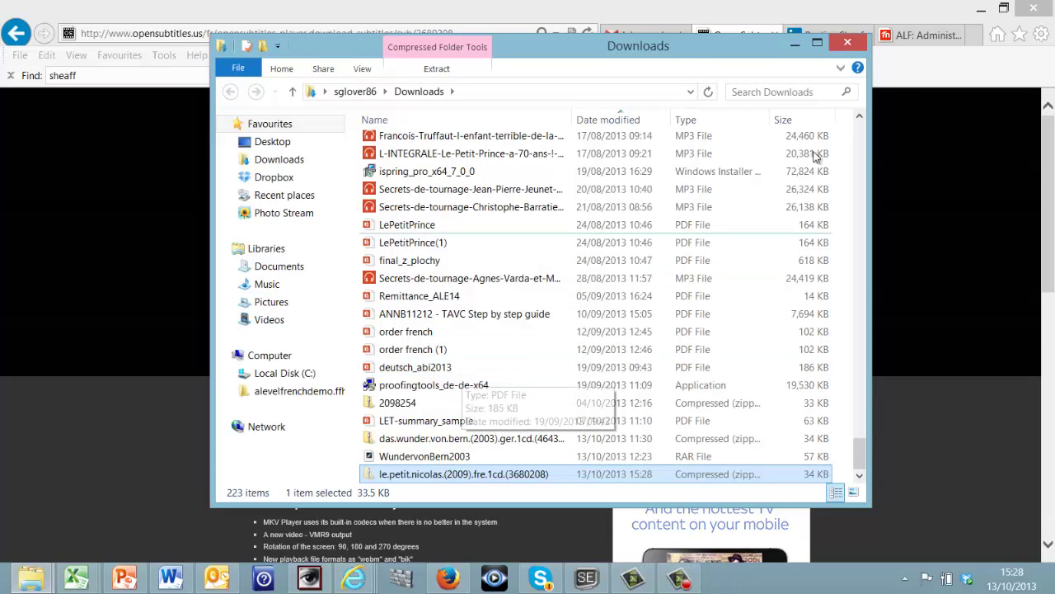
Step: Close Explorer and minimize the browser, Subtitle Edit, Desktop folder, Firefox and Excel windows
click(795, 44)
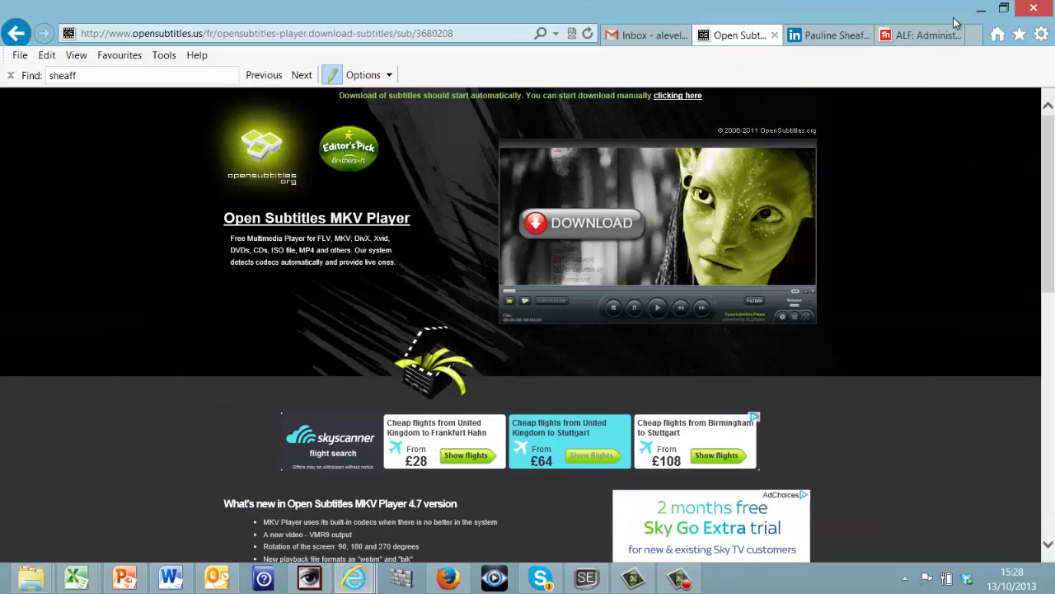
click(980, 9)
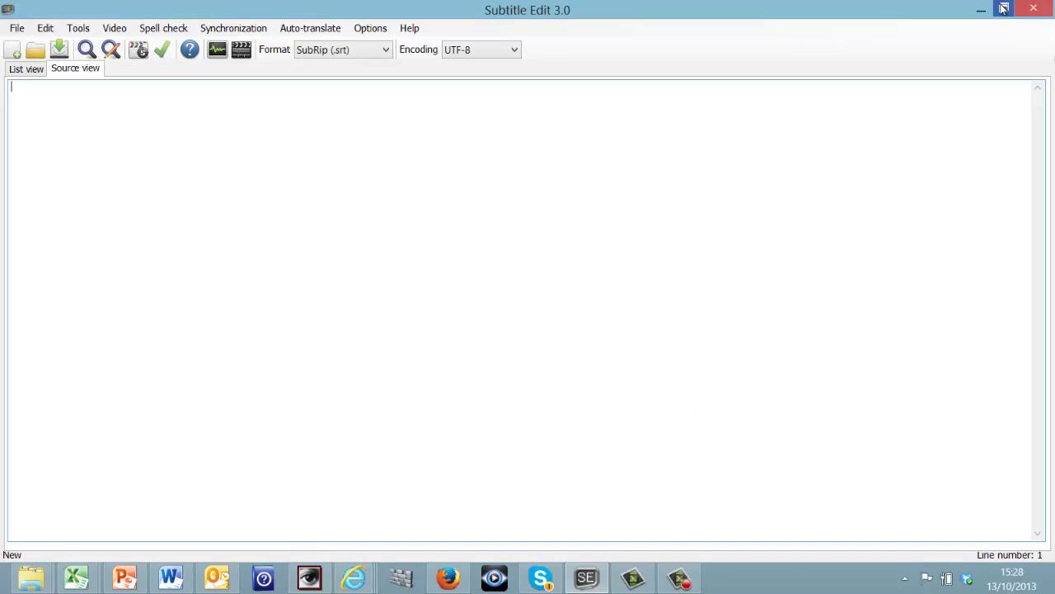
click(981, 9)
click(982, 10)
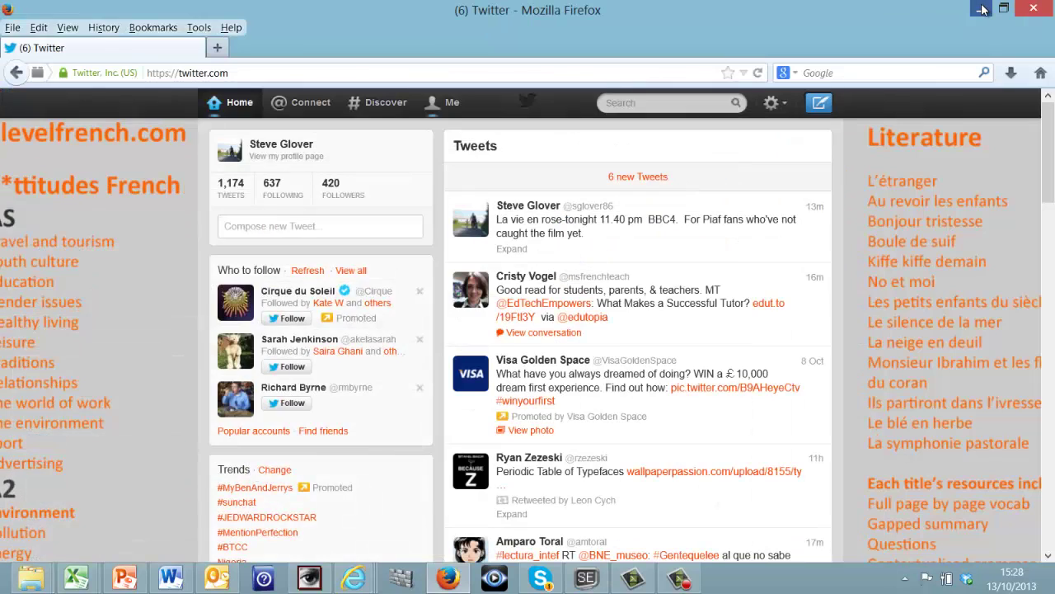
click(982, 10)
click(983, 8)
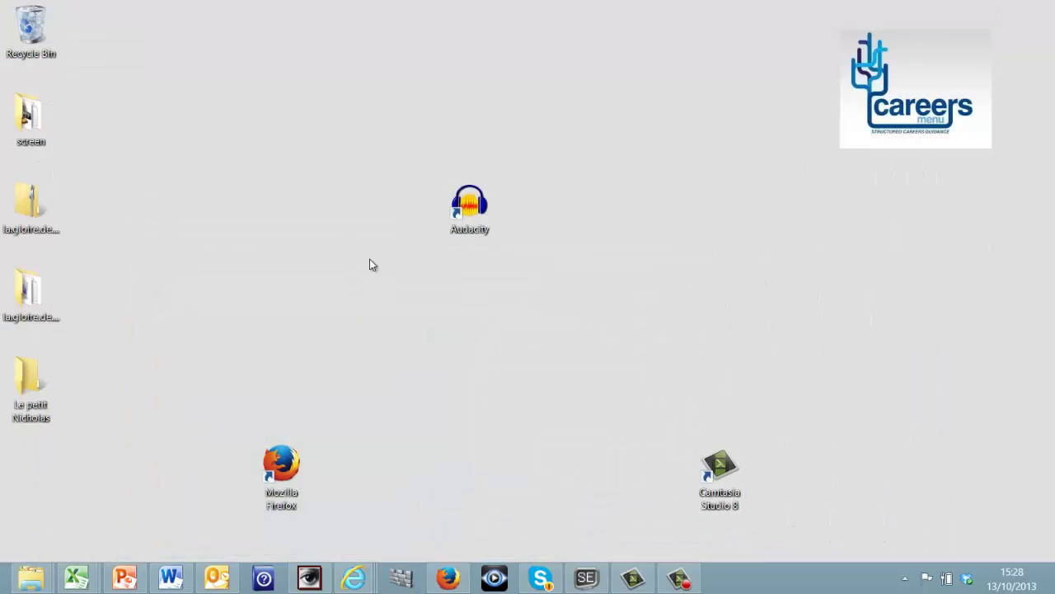
Step: Paste the subtitle zip into the Le petit Nicholas folder on the desktop
double_click(29, 376)
right_click(452, 202)
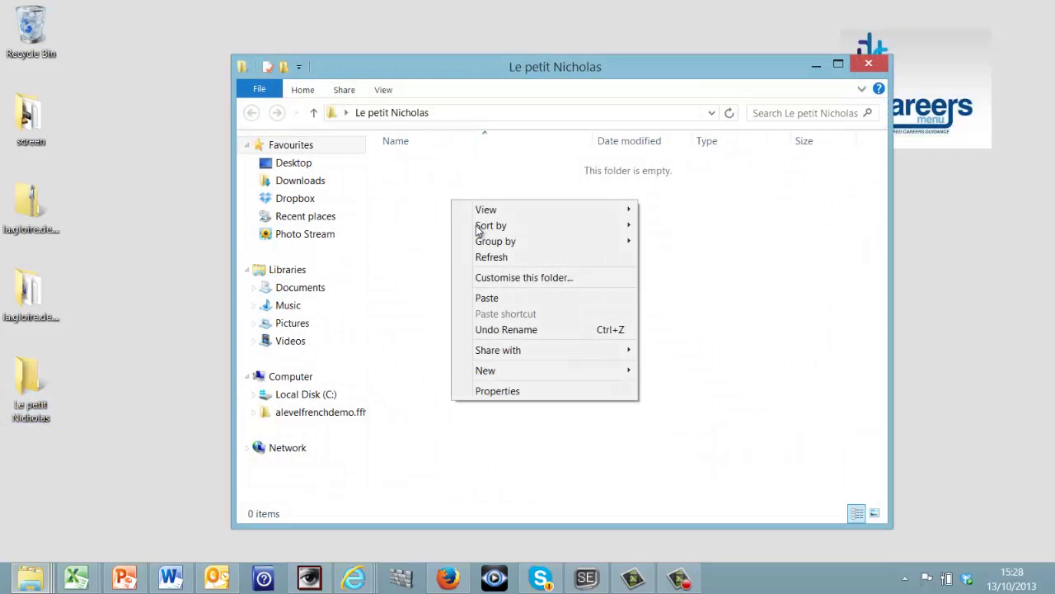
click(487, 296)
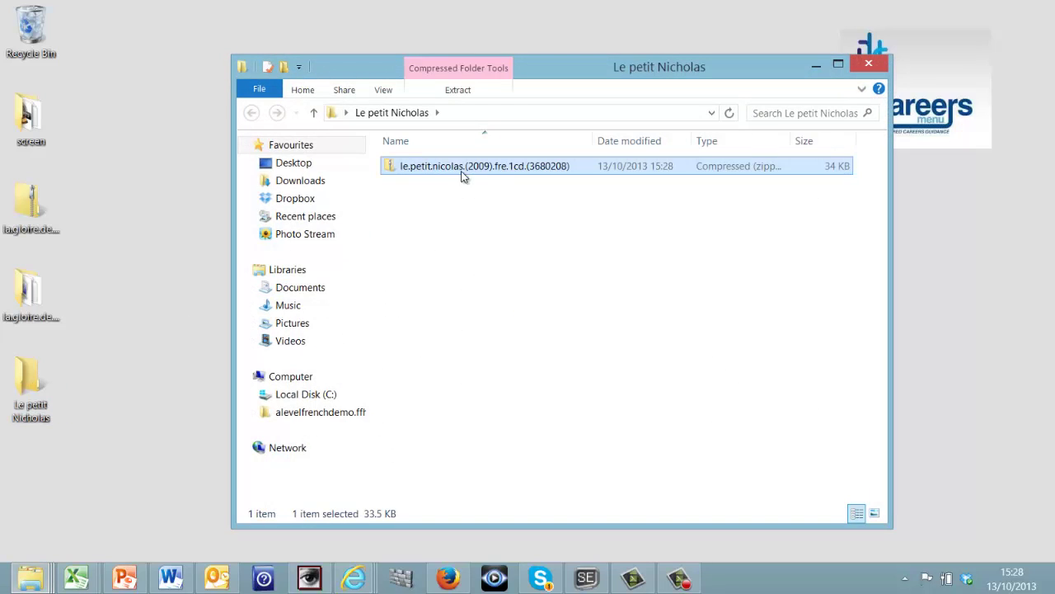
Step: Extract All from the zip to get Le petit Nicolas.fr.srt, then close both folder windows
right_click(458, 167)
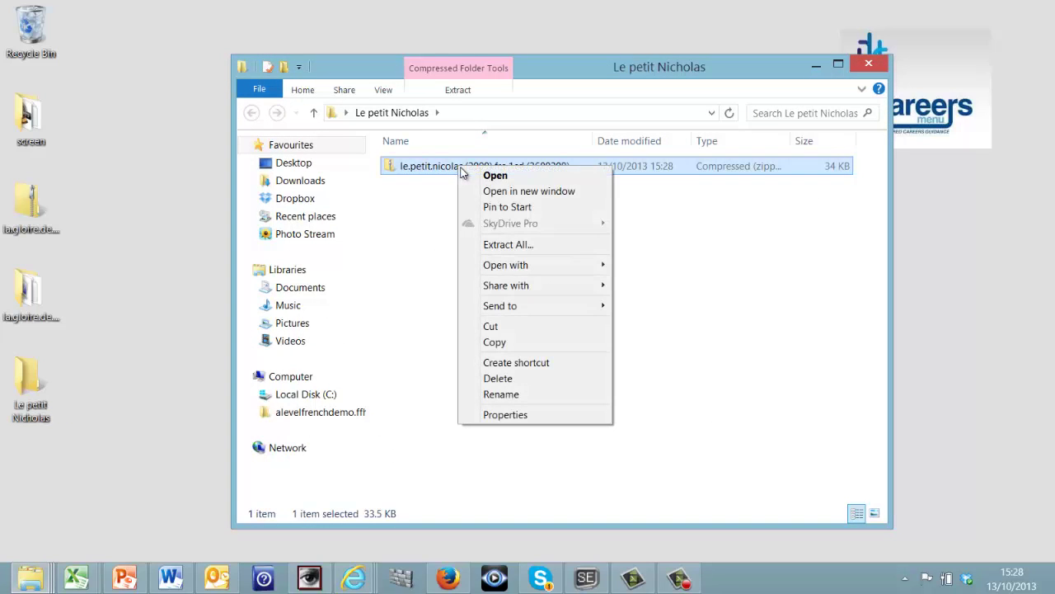
click(498, 245)
click(663, 454)
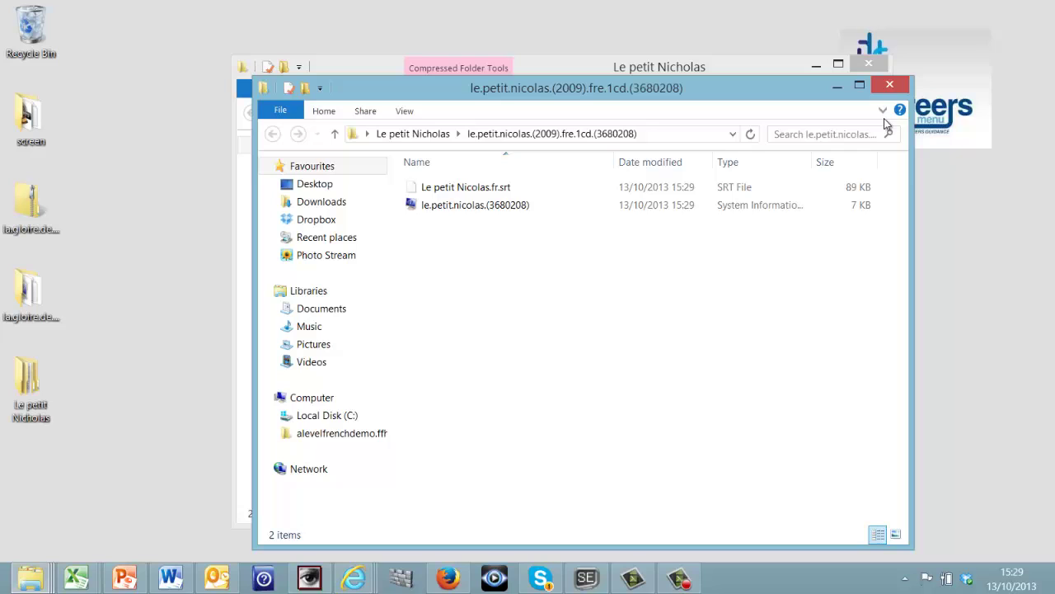
click(890, 84)
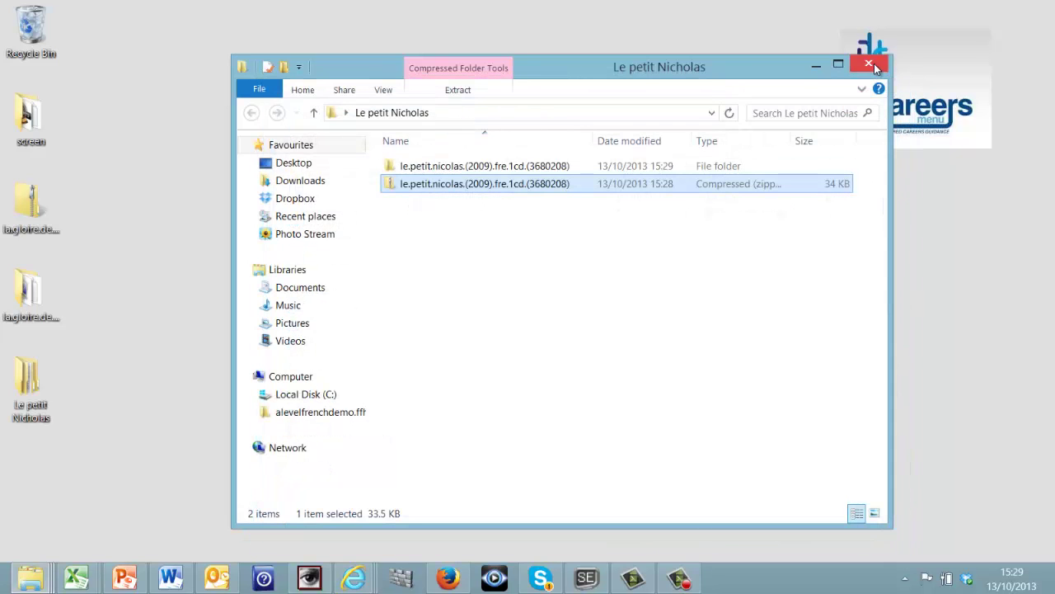
click(869, 65)
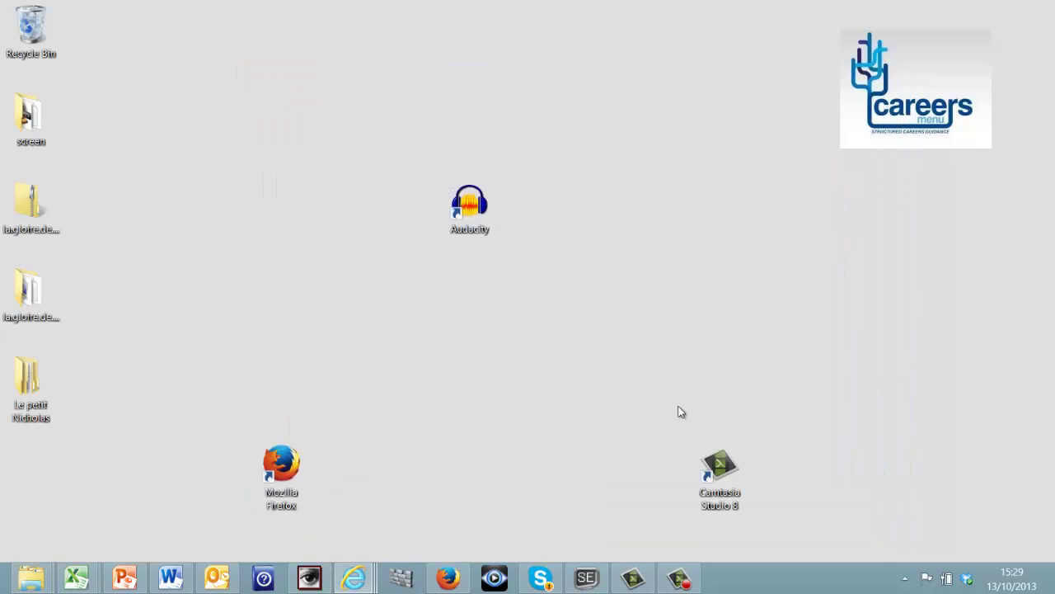
Step: Bring Subtitle Edit back and start File > Open for an existing subtitle
click(584, 580)
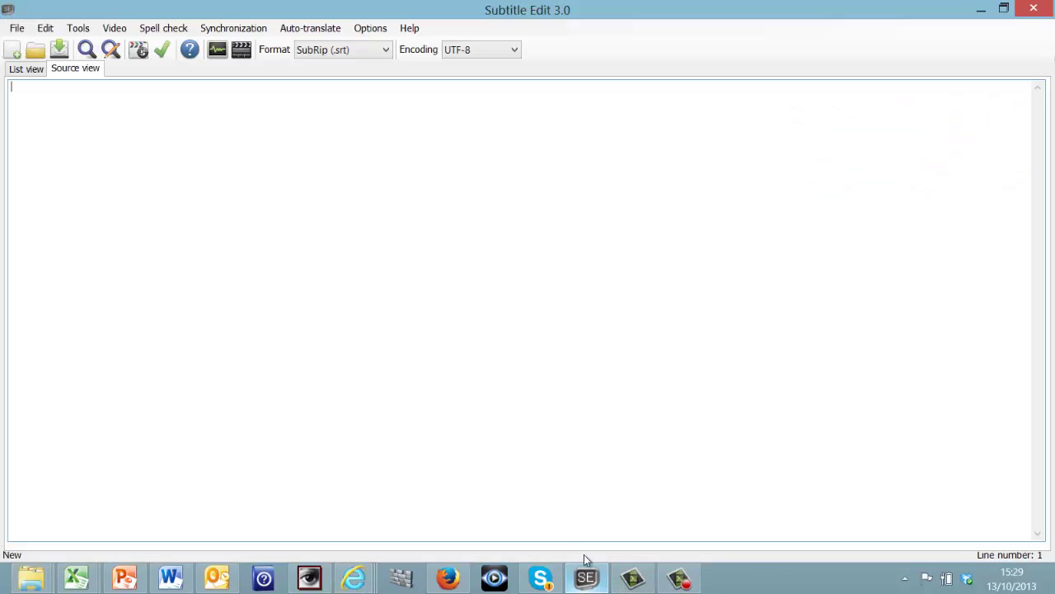
click(253, 176)
click(18, 28)
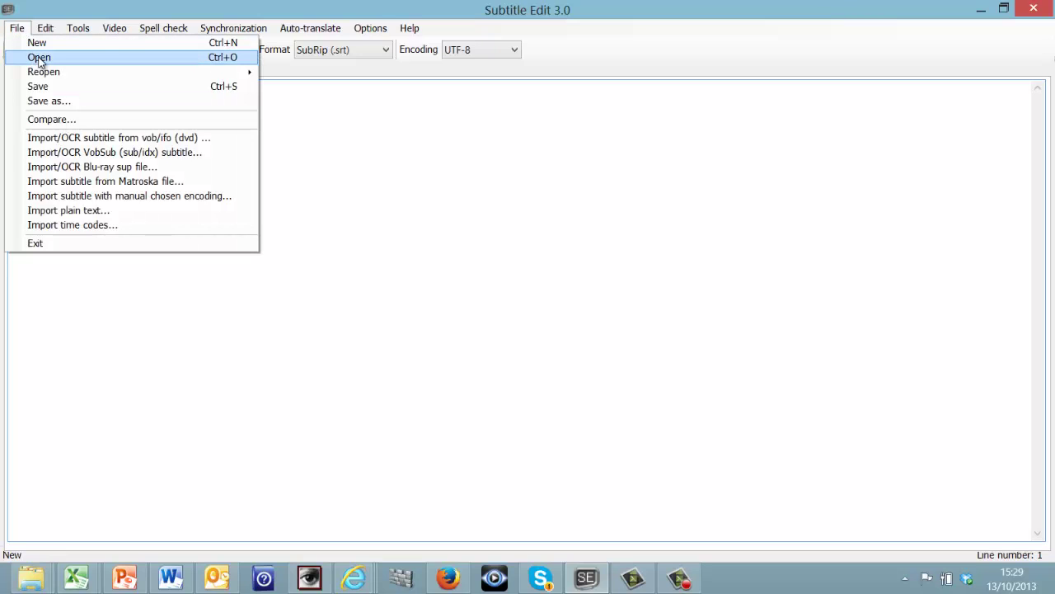
click(37, 56)
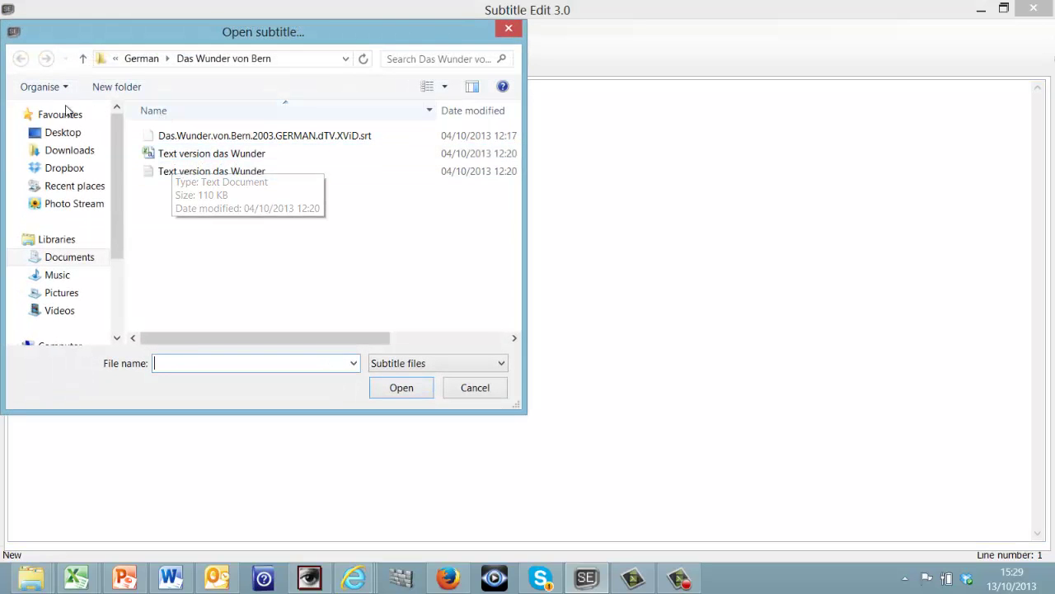
Step: Browse Desktop > Le petit Nicholas > extracted subfolder and select Le petit Nicolas.fr.srt
click(67, 134)
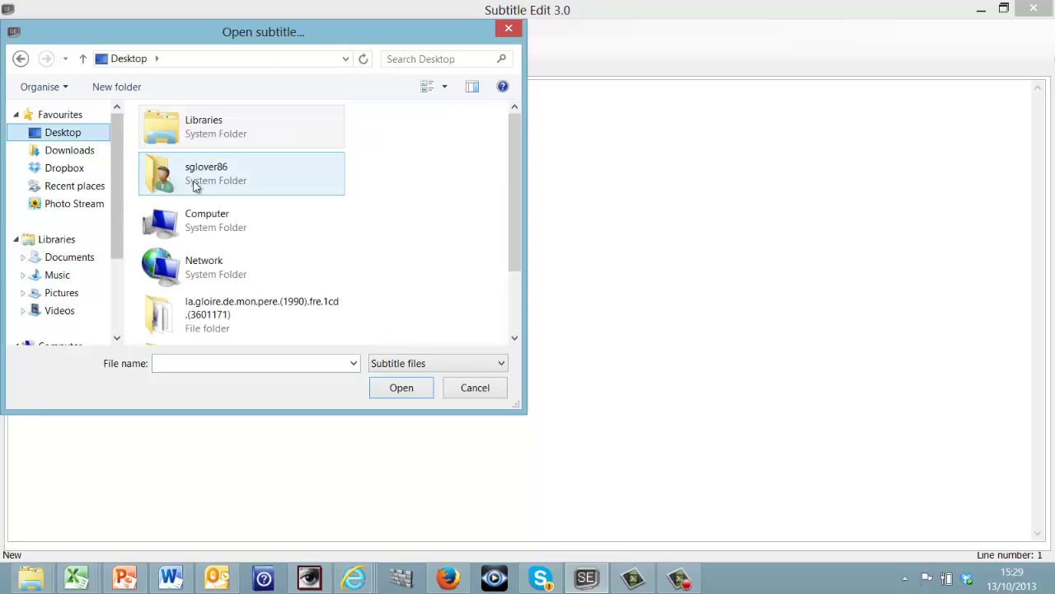
drag(511, 212, 511, 286)
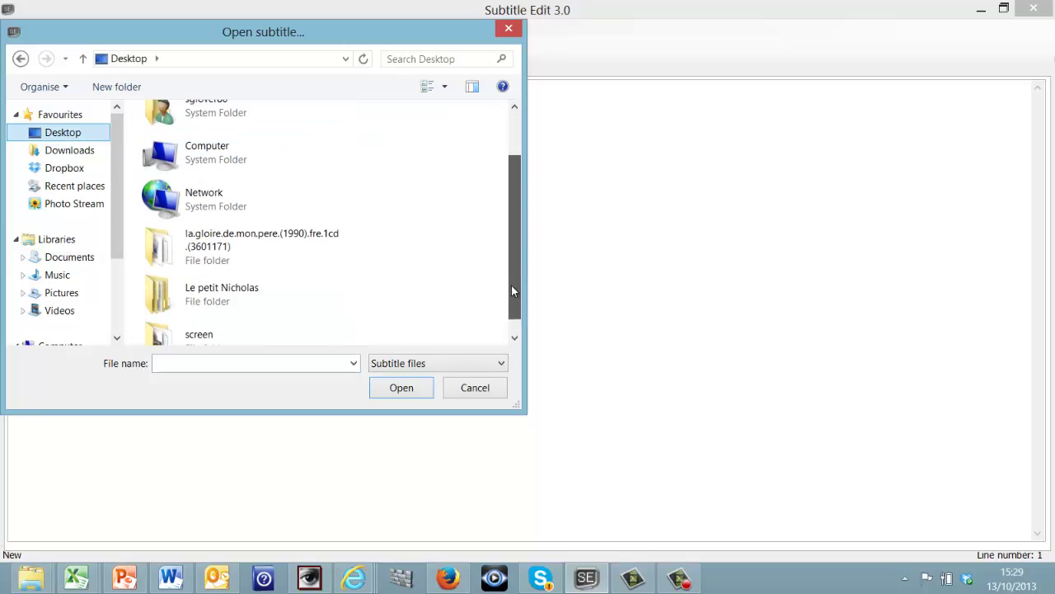
click(249, 277)
double_click(250, 278)
click(259, 140)
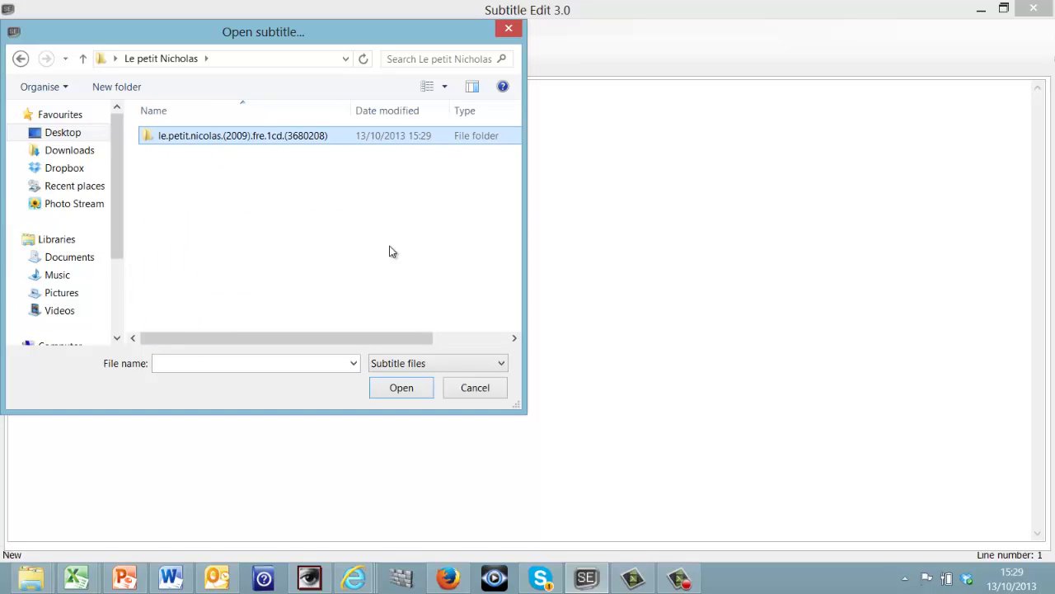
double_click(309, 140)
click(259, 139)
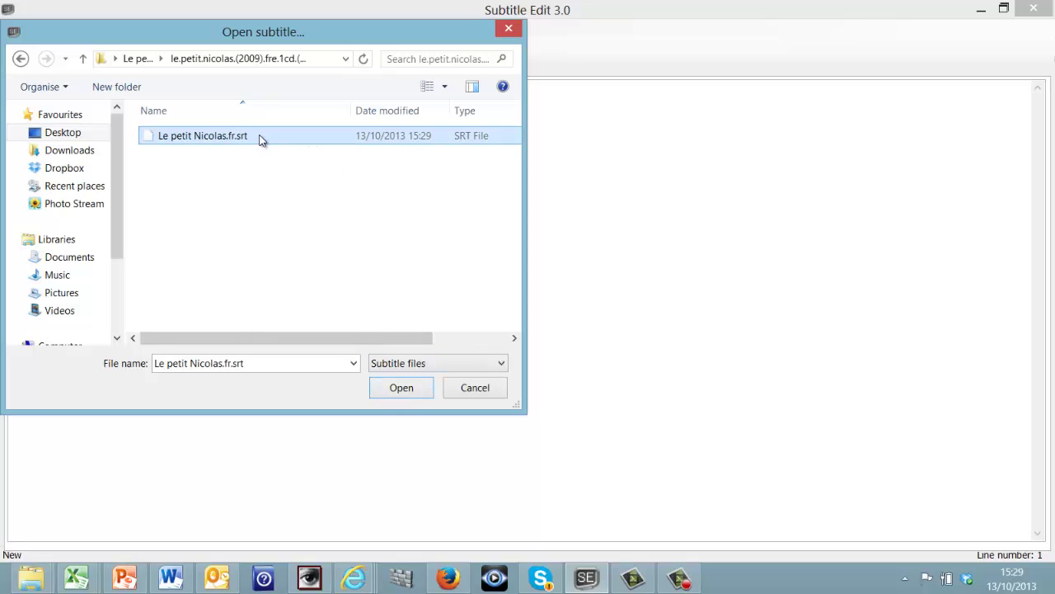
Step: Load Le petit Nicolas.fr.srt and switch its format to csv (.csv)
click(407, 389)
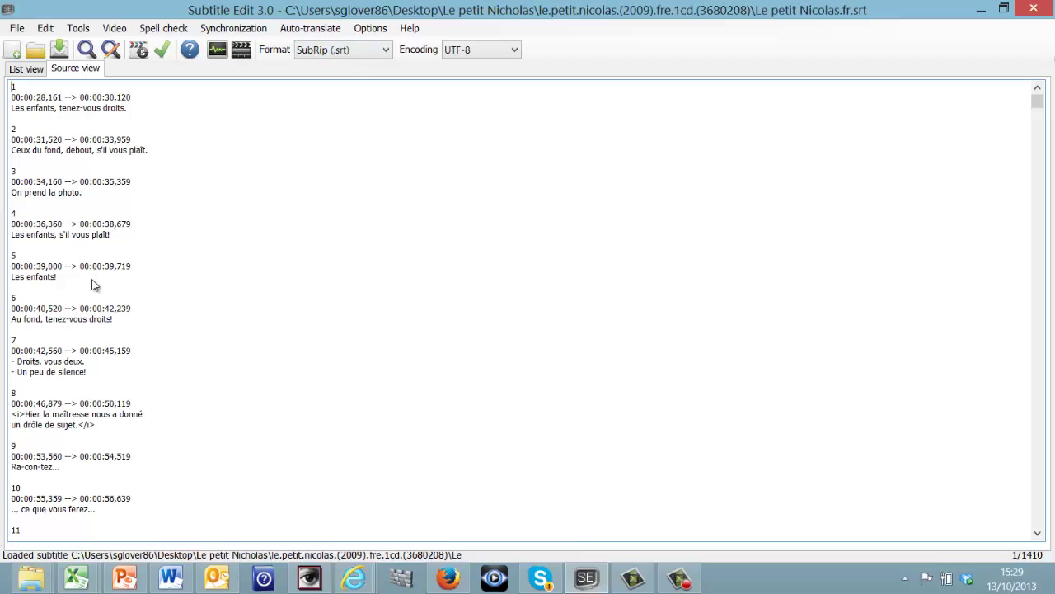
key(alt+Down)
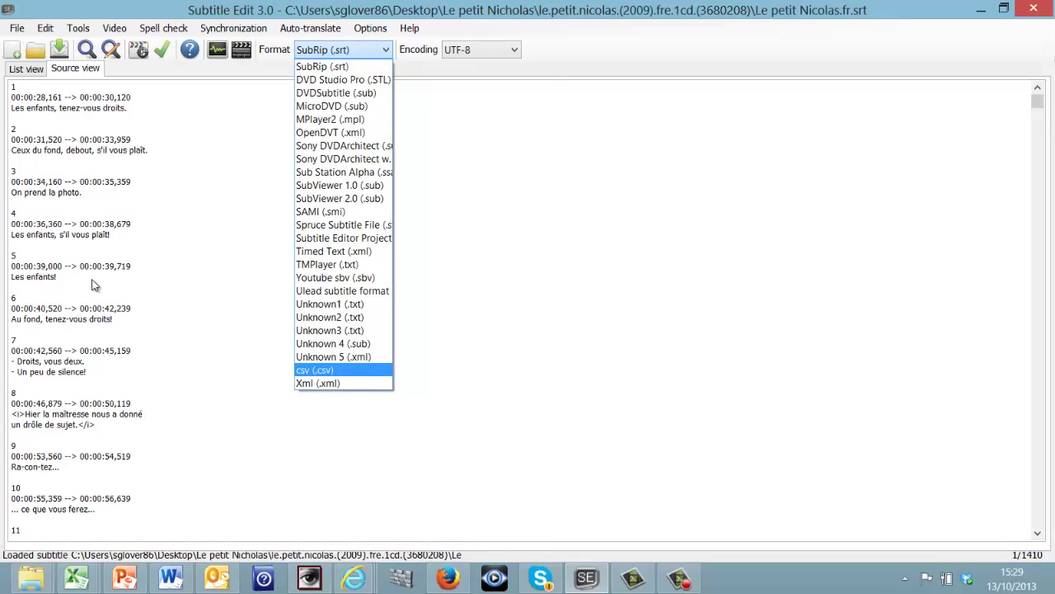
key(Return)
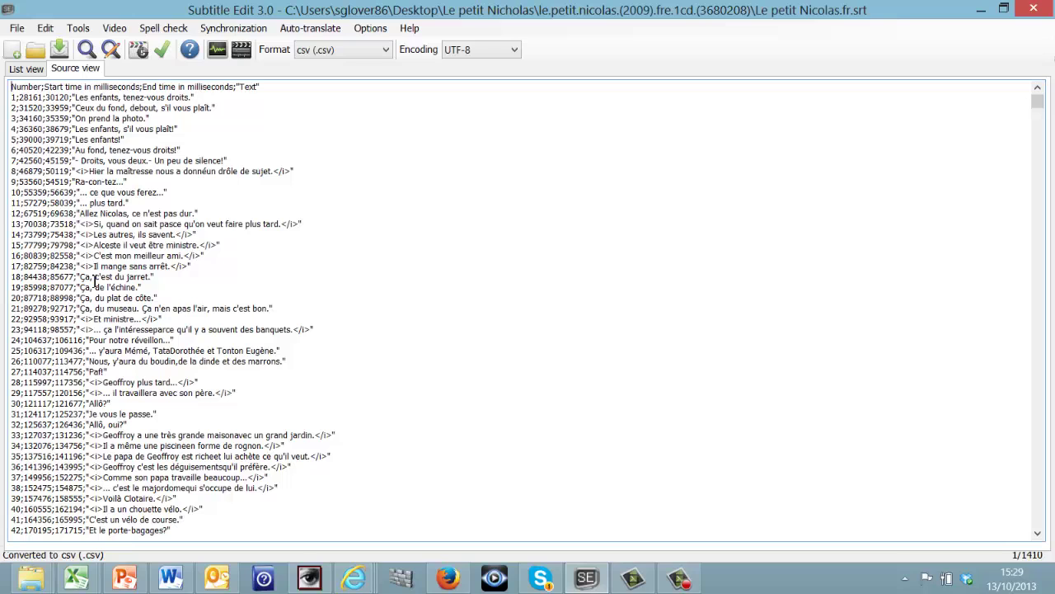
Step: Select the whole number;start;end;text source listing and copy it
key(shift+Down)
key(shift+Down)
key(shift+Down)
key(shift+Down)
key(shift+Down)
key(shift+Right)
key(shift+Right)
key(shift+Right)
key(shift+Right)
key(shift+Right)
key(shift+Right)
key(shift+Right)
key(shift+Right)
key(shift+Right)
key(shift+Right)
key(shift+Right)
key(shift+Right)
key(shift+Right)
key(shift+Right)
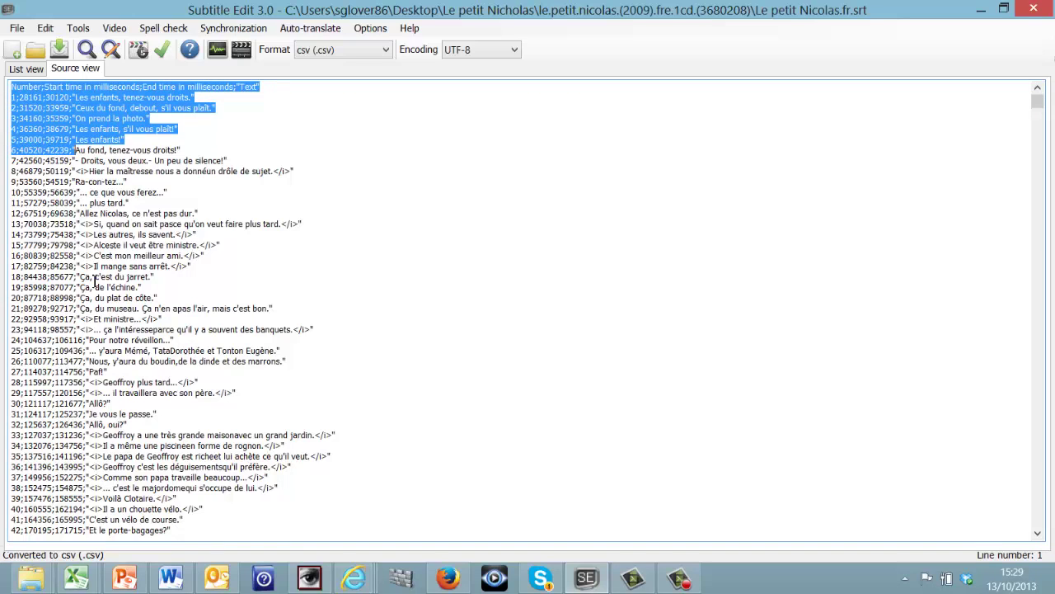
key(shift+Down)
key(ctrl+a)
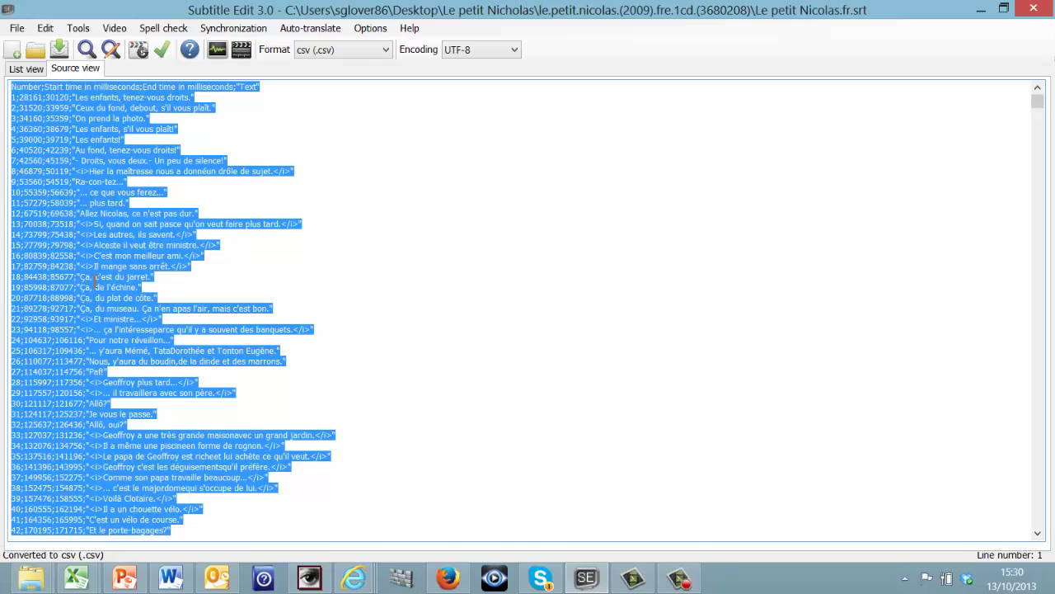
Step: Paste the subtitles into Book3 at A34 and widen the Text column D
mouse_move(76, 577)
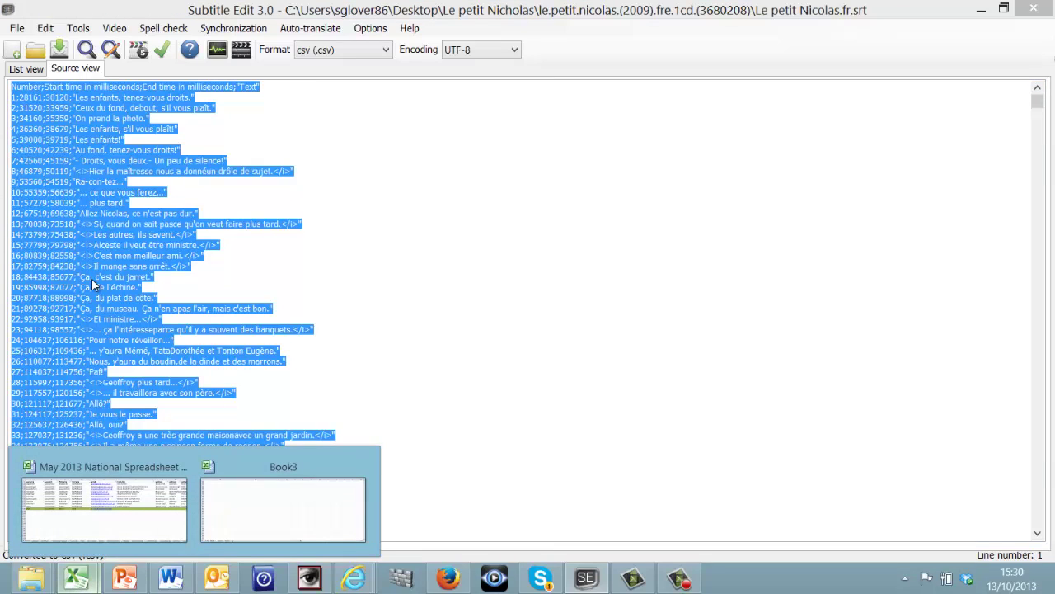
click(283, 503)
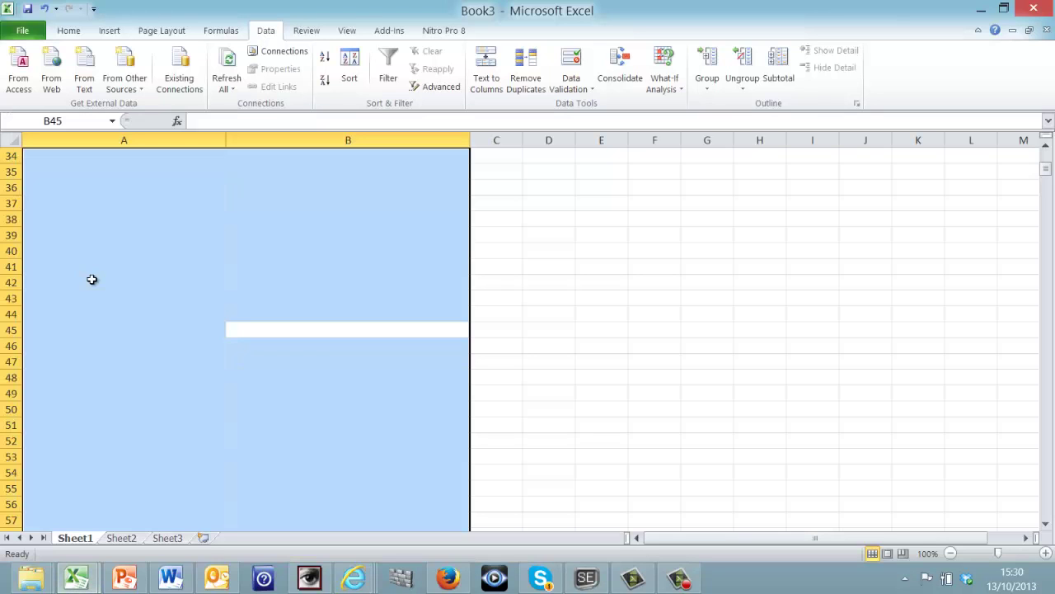
key(Up)
key(Up)
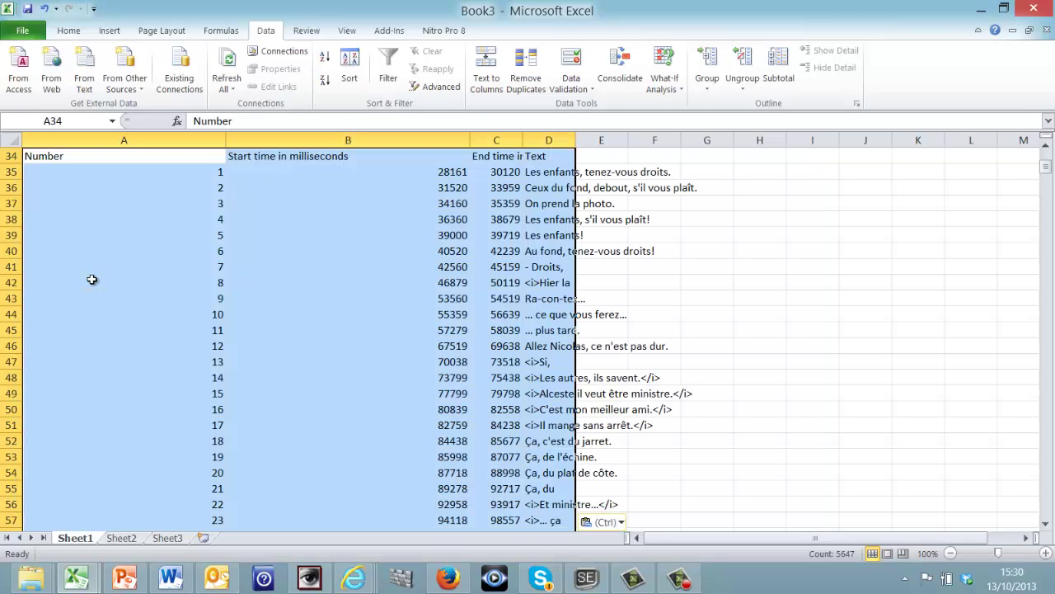
click(496, 266)
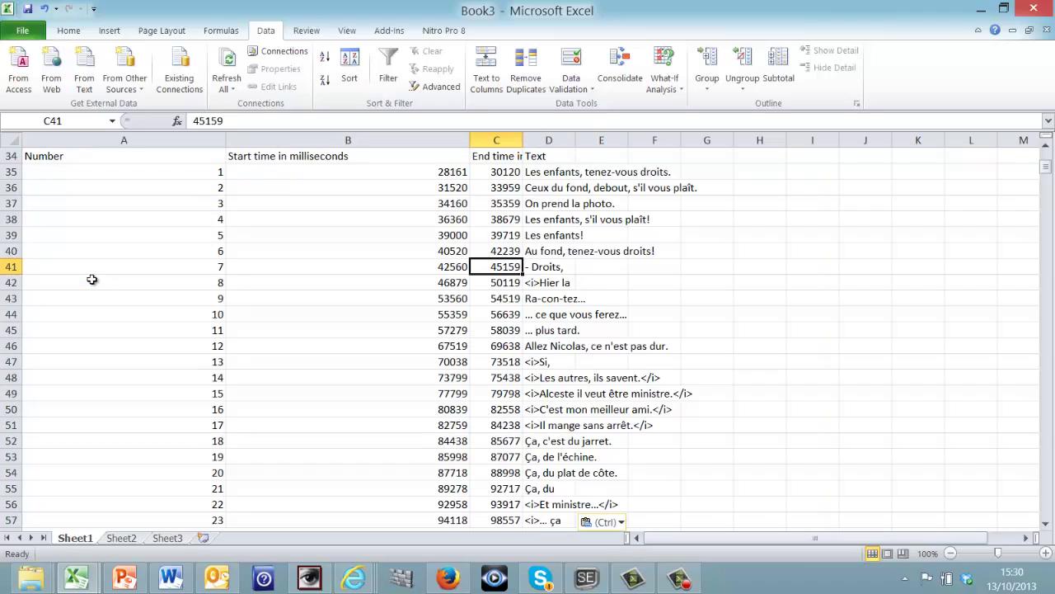
drag(575, 140, 784, 140)
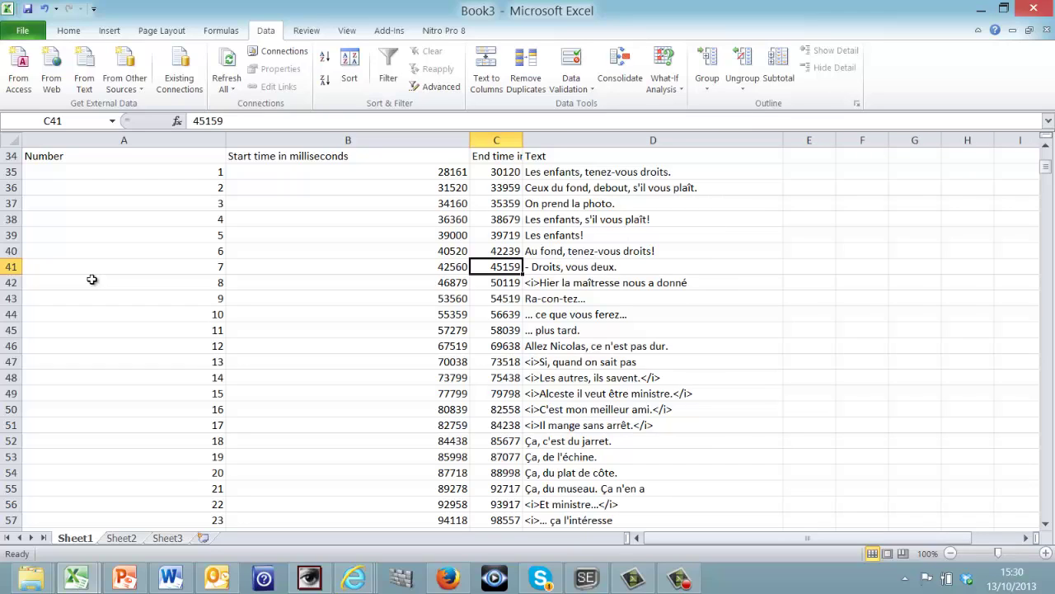
Step: Delete columns A:C holding the Number, Start time and End time data
click(124, 140)
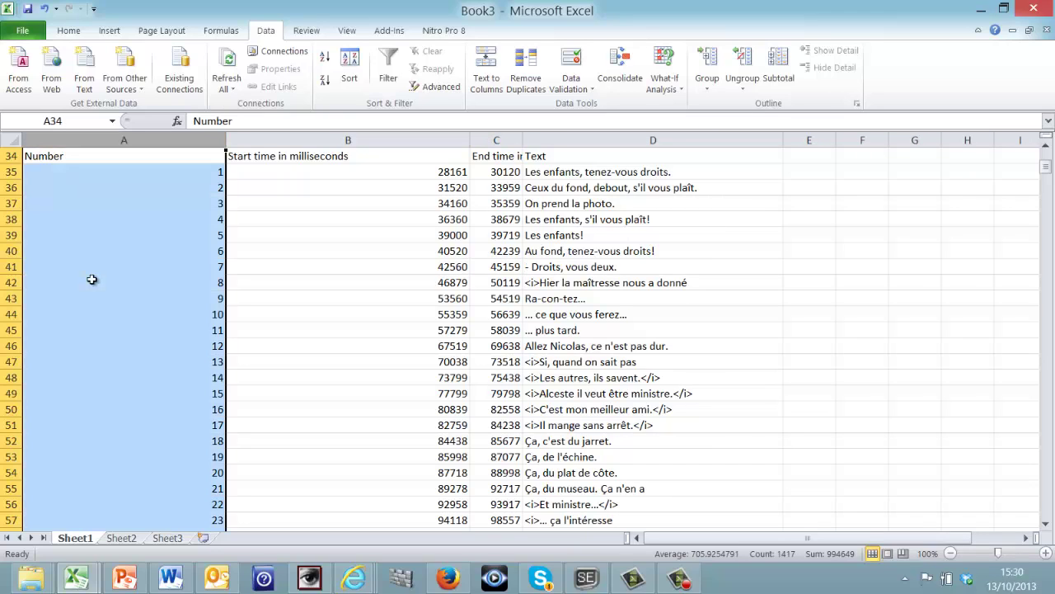
drag(123, 140, 494, 140)
right_click(364, 140)
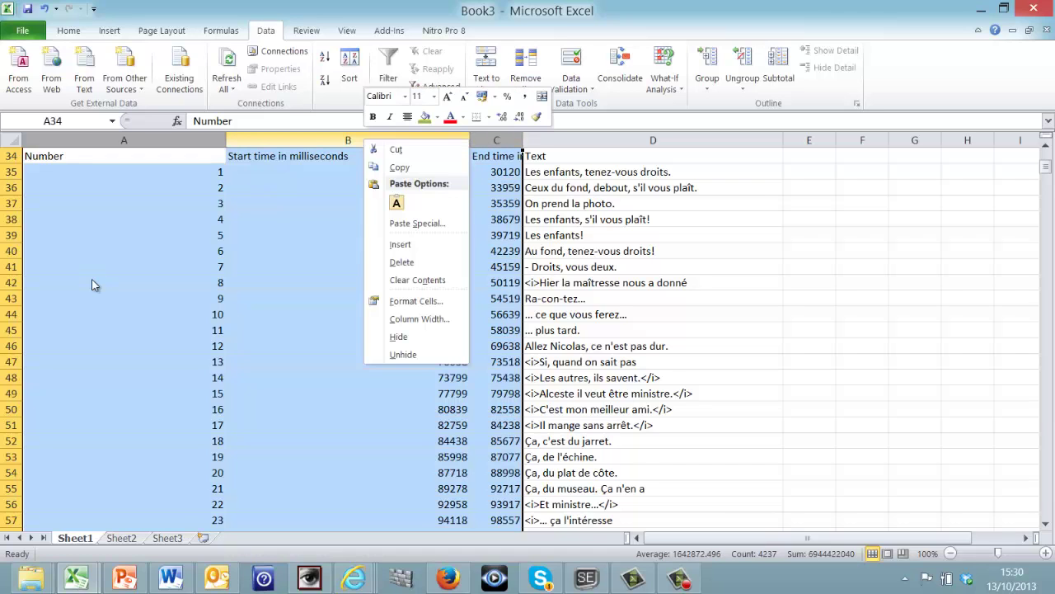
click(401, 261)
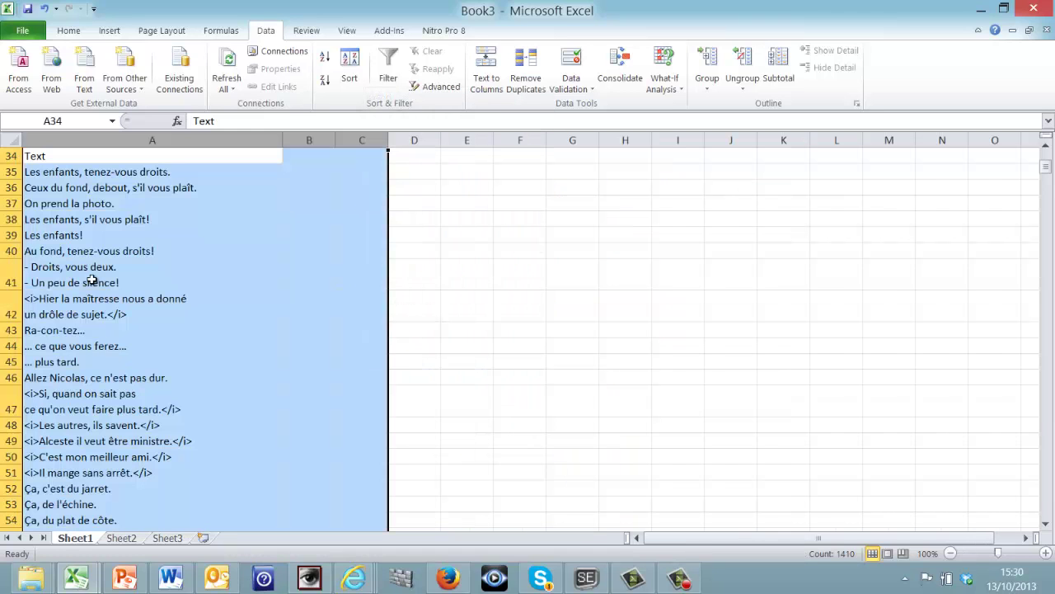
Step: Insert an entire new empty column A before the Text column and widen it
key(Left)
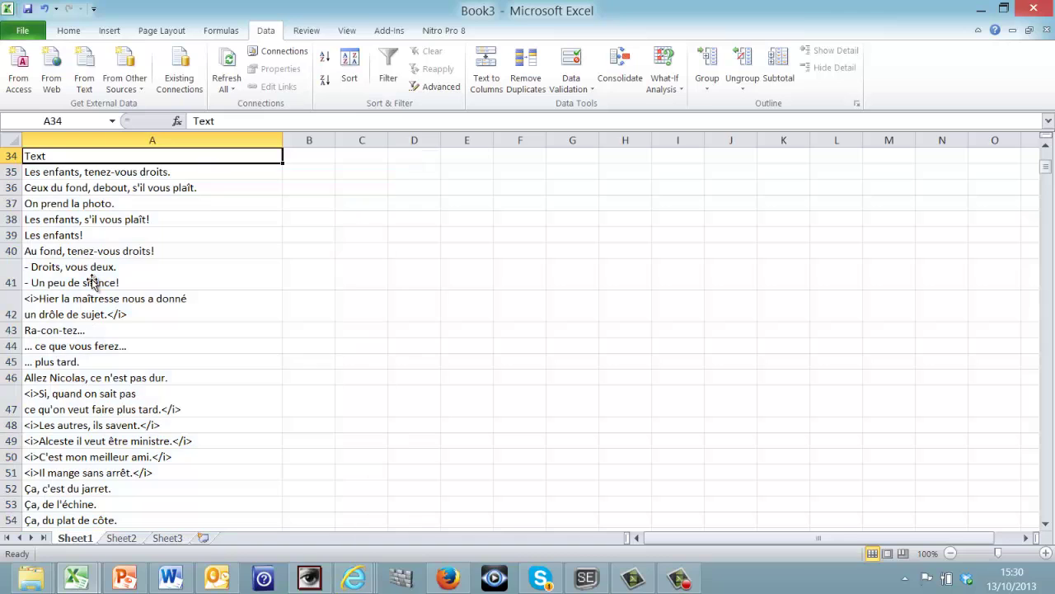
key(shift+F10)
key(Down)
key(Down)
key(Down)
key(Down)
key(Down)
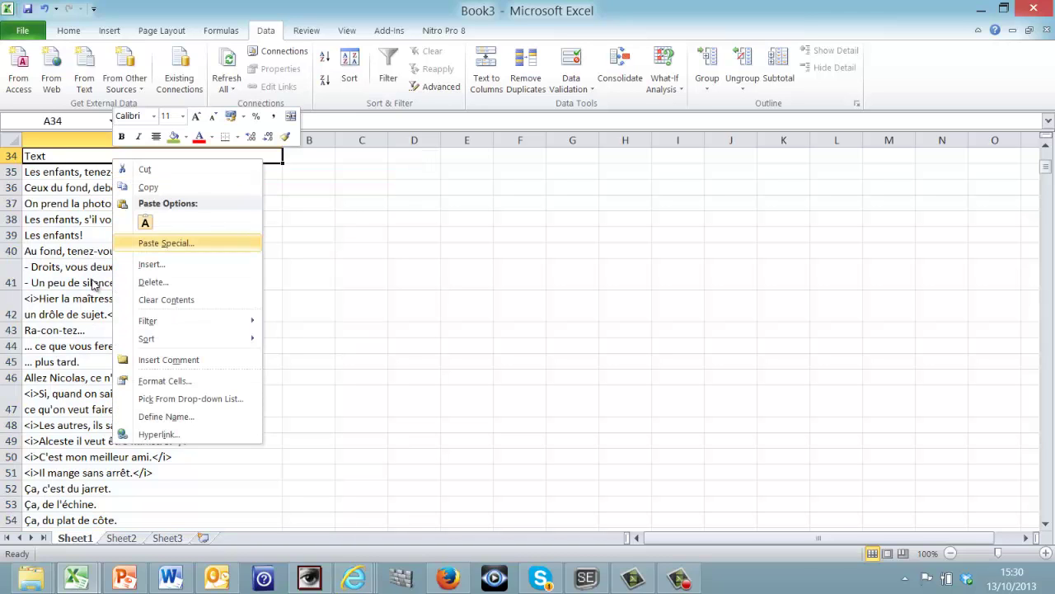
key(Return)
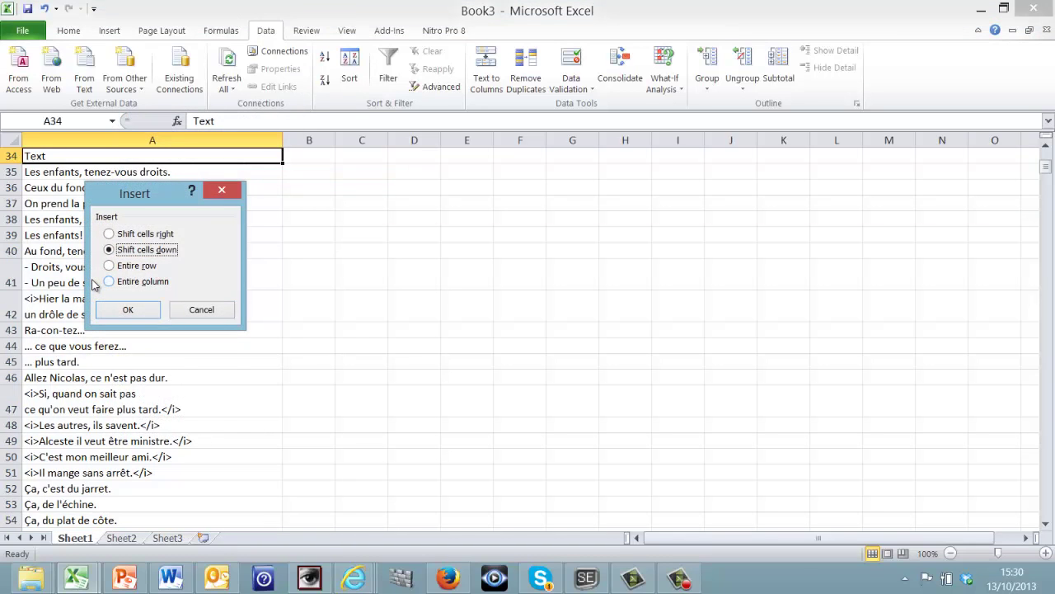
key(alt+c)
key(Return)
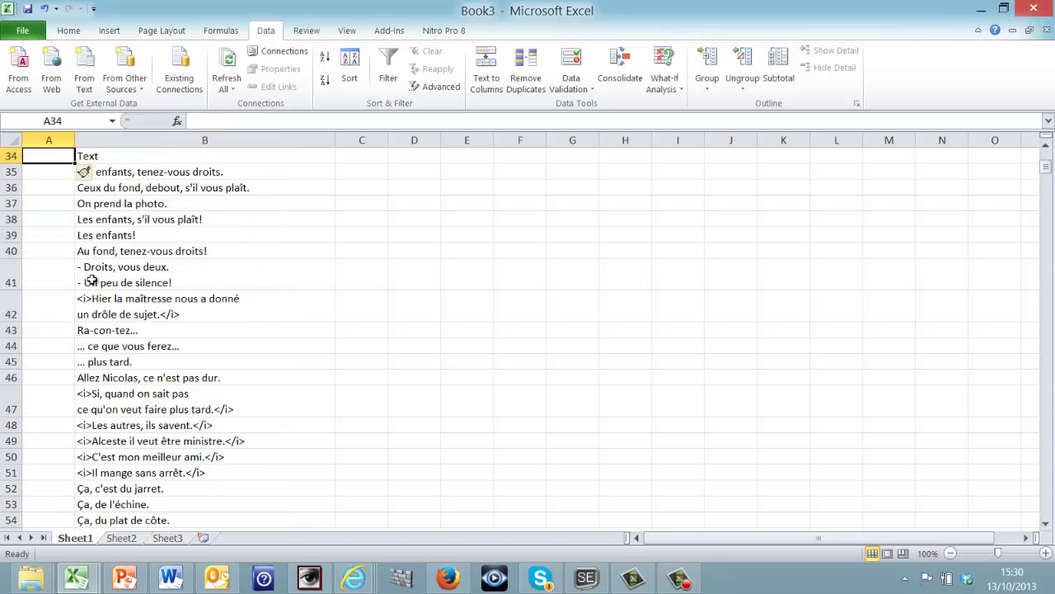
drag(74, 140, 169, 141)
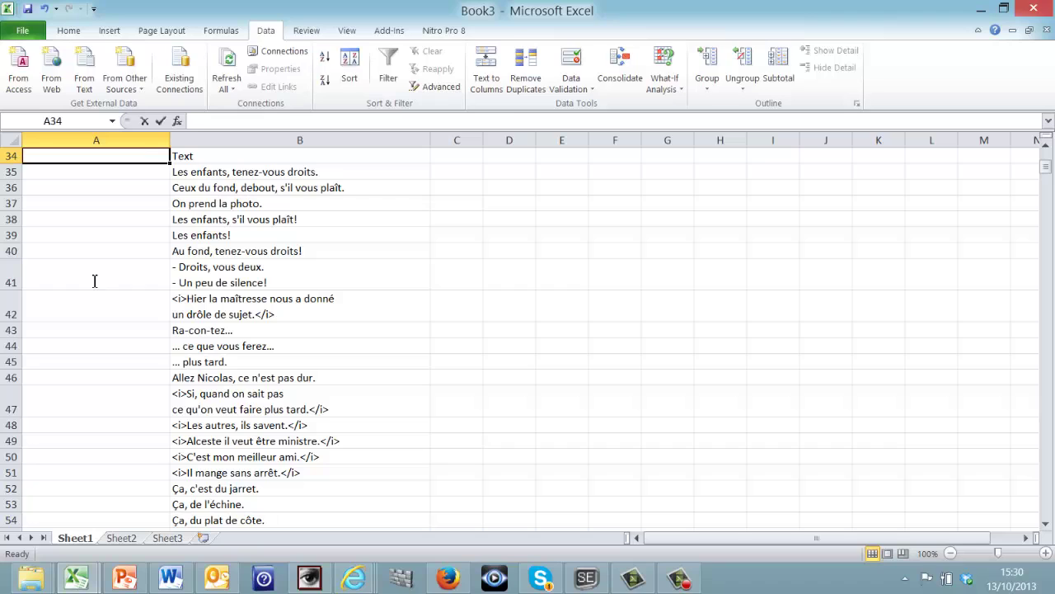
Step: Enter Character in A34, MX in A35 and PX in A36
text(Characte)
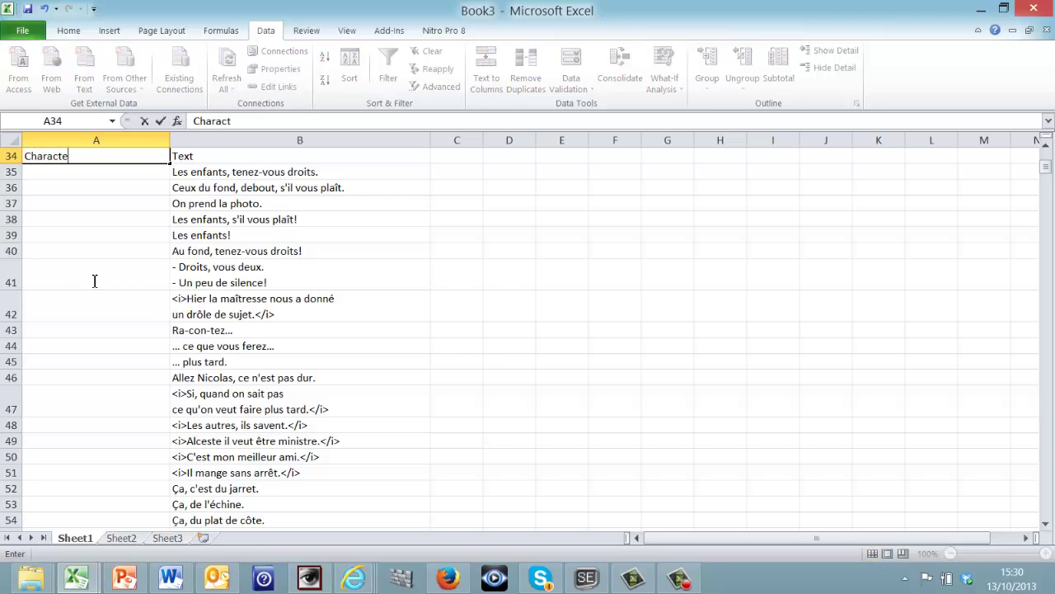
text(r)
key(Return)
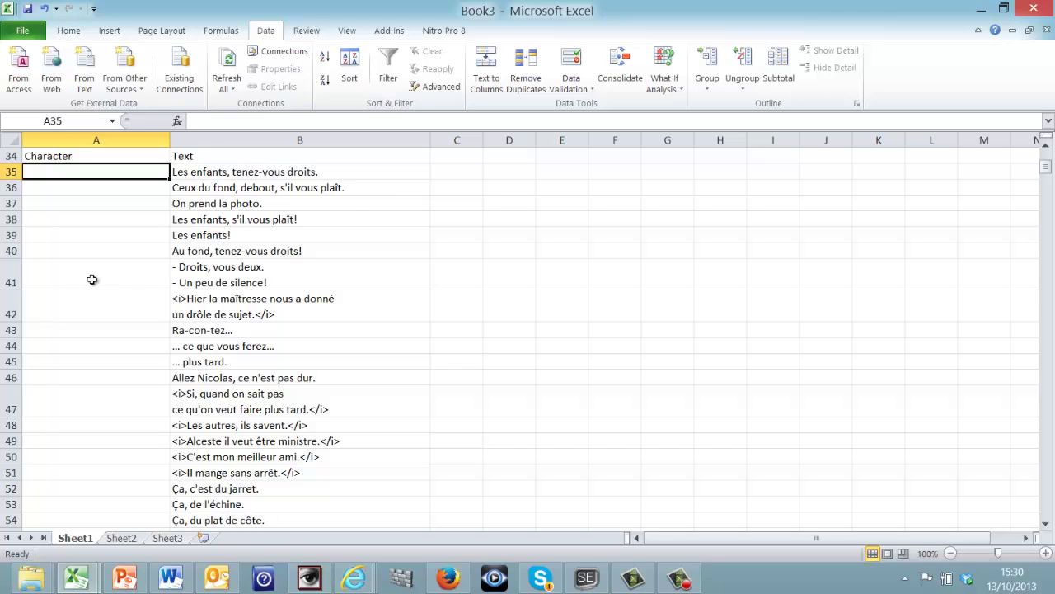
text(MX)
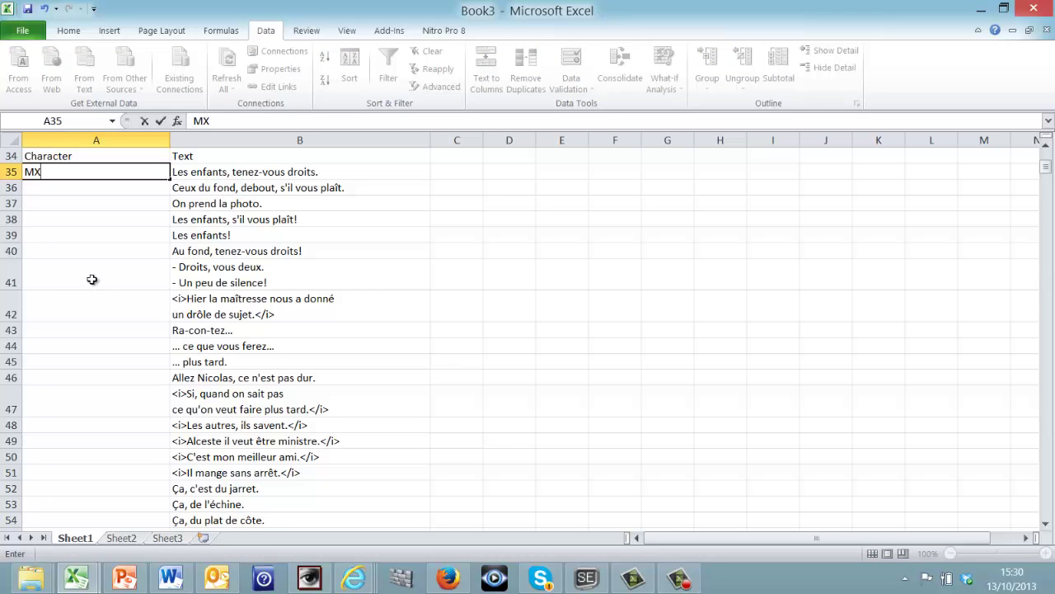
key(Return)
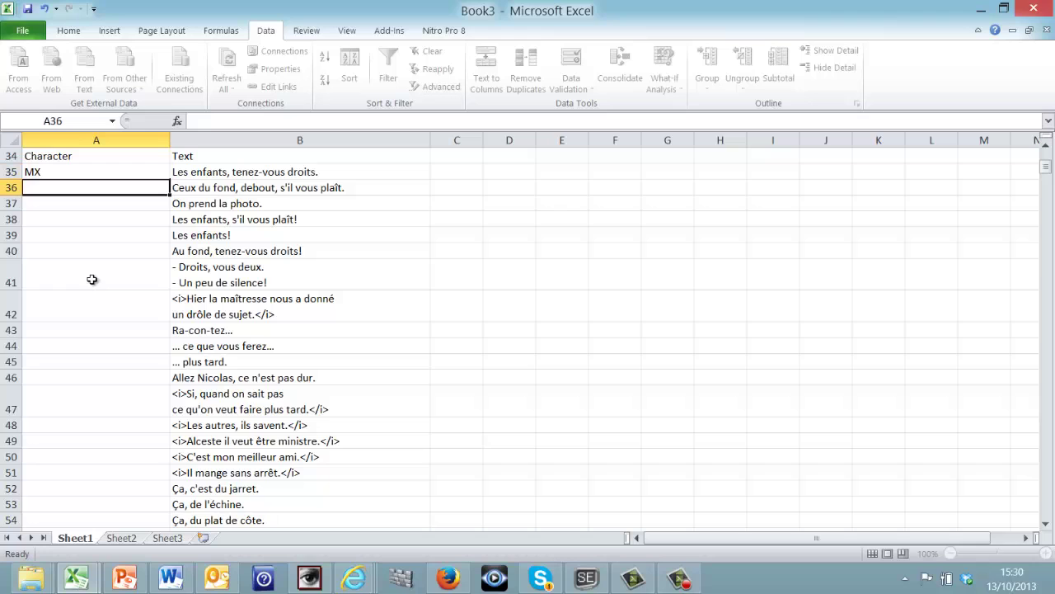
text(PX)
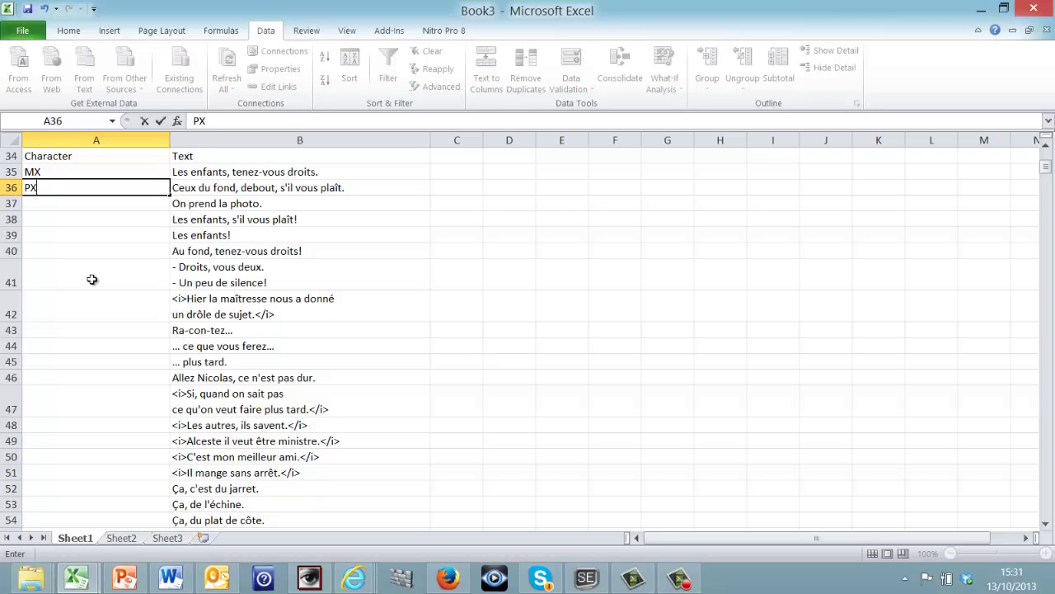